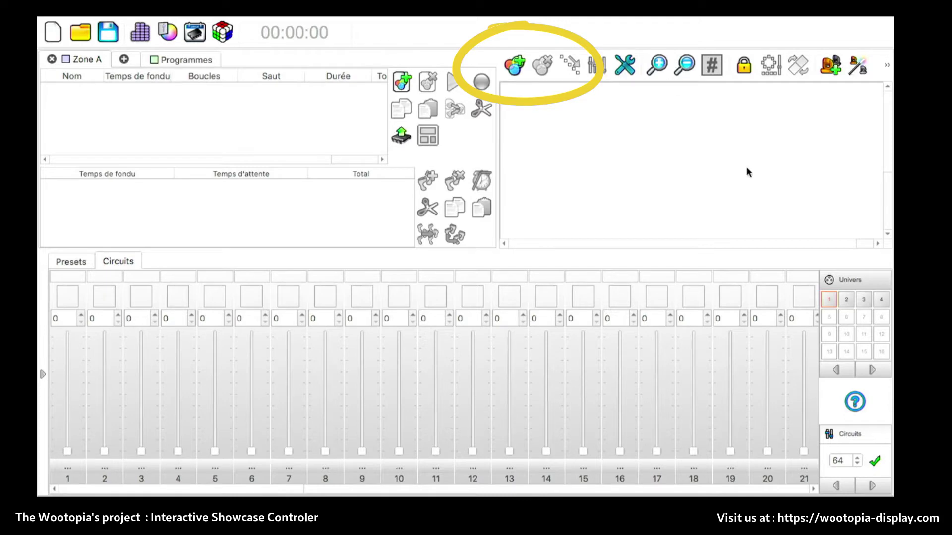
# - Start a new fixture definition and name it MINI WASH DMX UTUBE
pyautogui.click(516, 63)
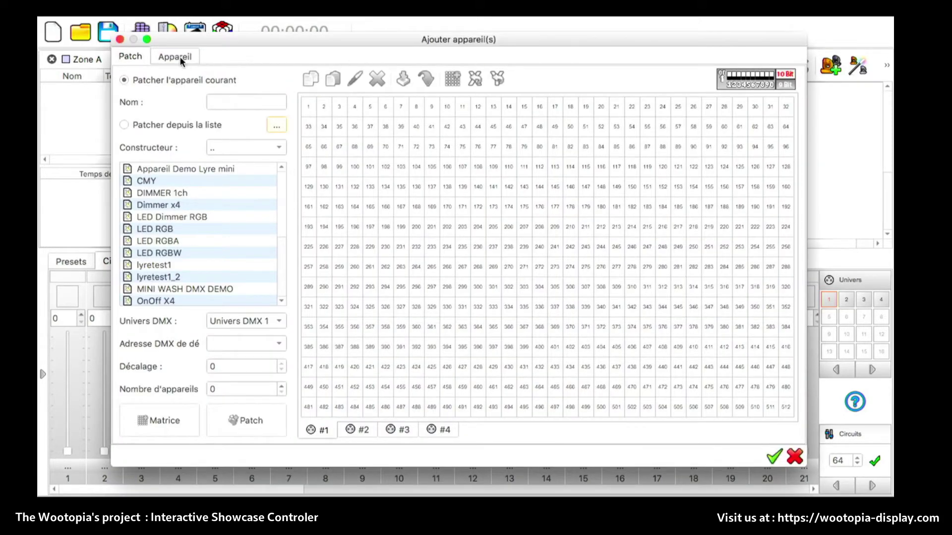
pyautogui.click(163, 57)
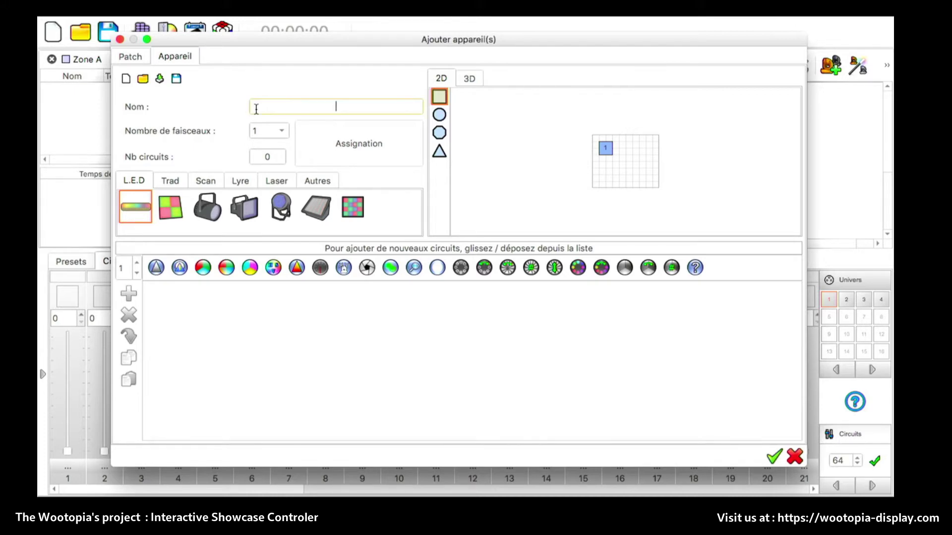
pyautogui.write('MINI WASH DMX UTUBE')
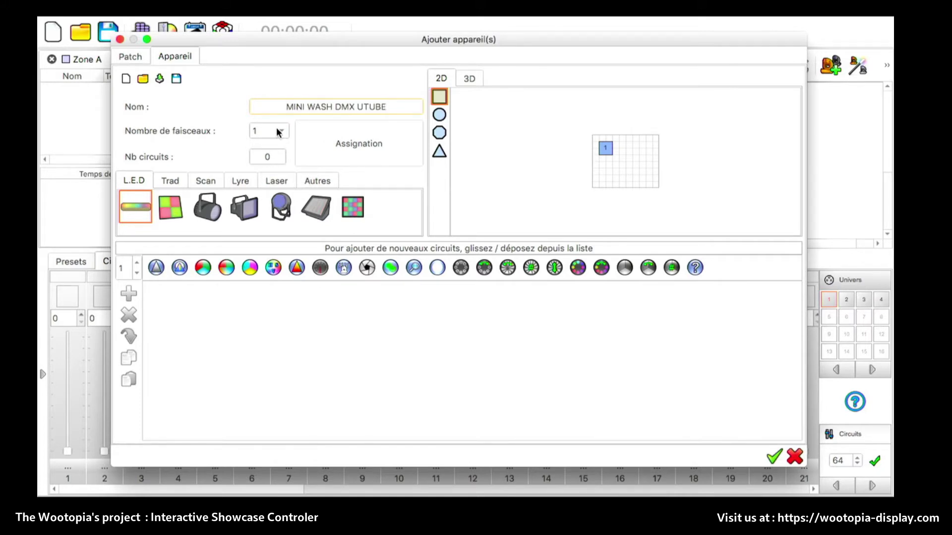
pyautogui.press('Return')
# - Add 13 undefined-type channels to the fixture
pyautogui.click(701, 272)
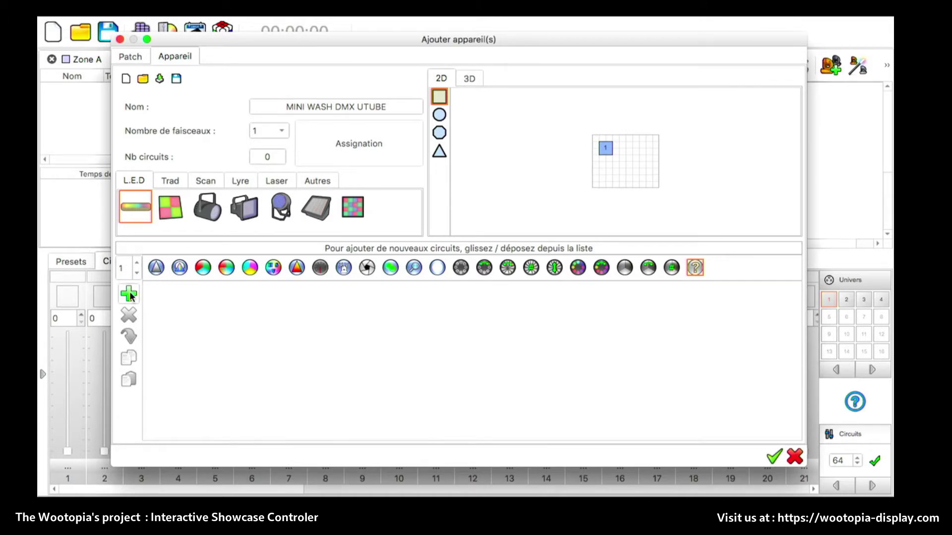
pyautogui.click(137, 265)
pyautogui.click(136, 261)
pyautogui.click(137, 261)
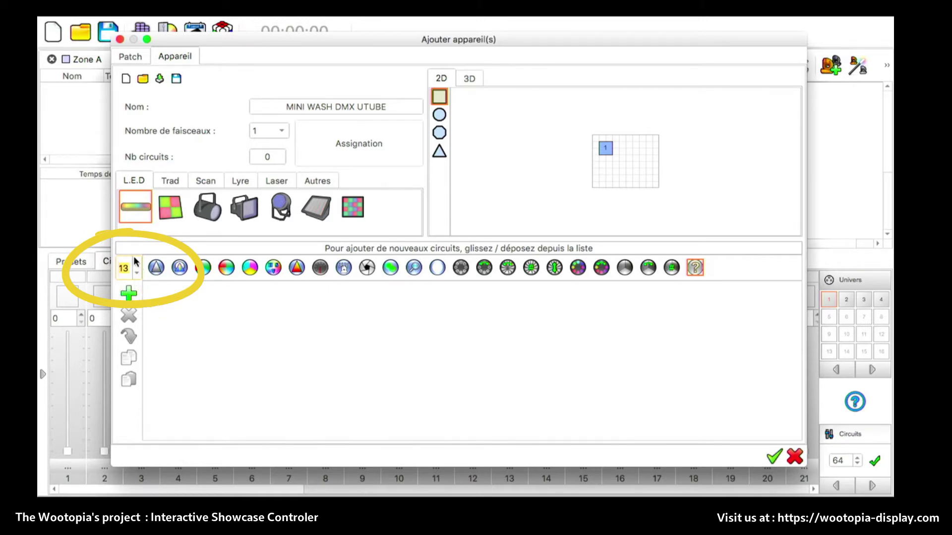
pyautogui.click(128, 293)
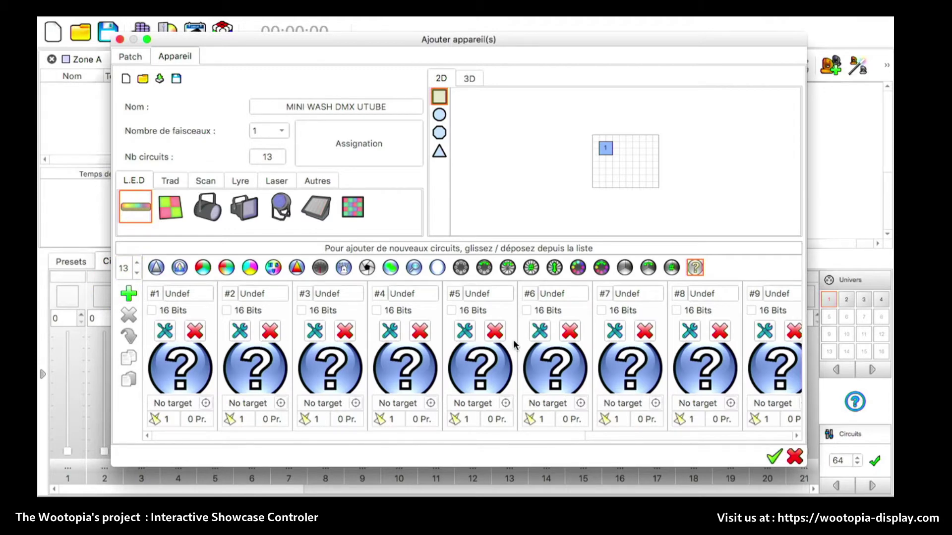
# - Name channels 1 to 4 PAN, PAN FINE, TILT and TILT FINE
pyautogui.click(199, 295)
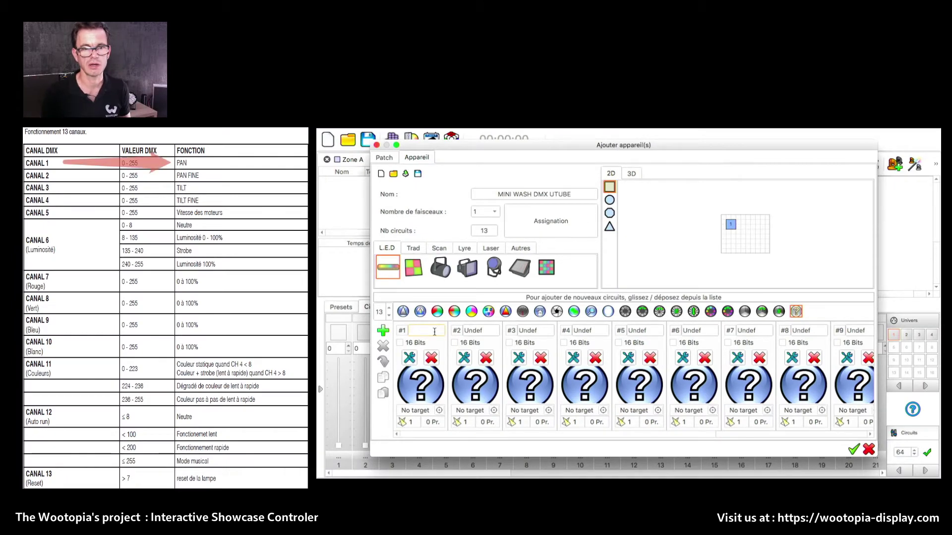
pyautogui.write('PAN')
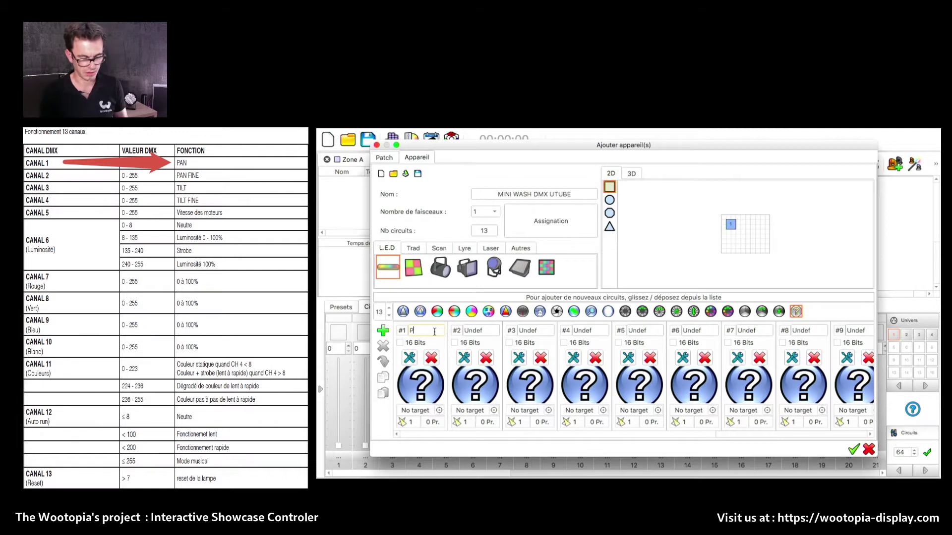
pyautogui.click(487, 331)
pyautogui.write('PAN FINE')
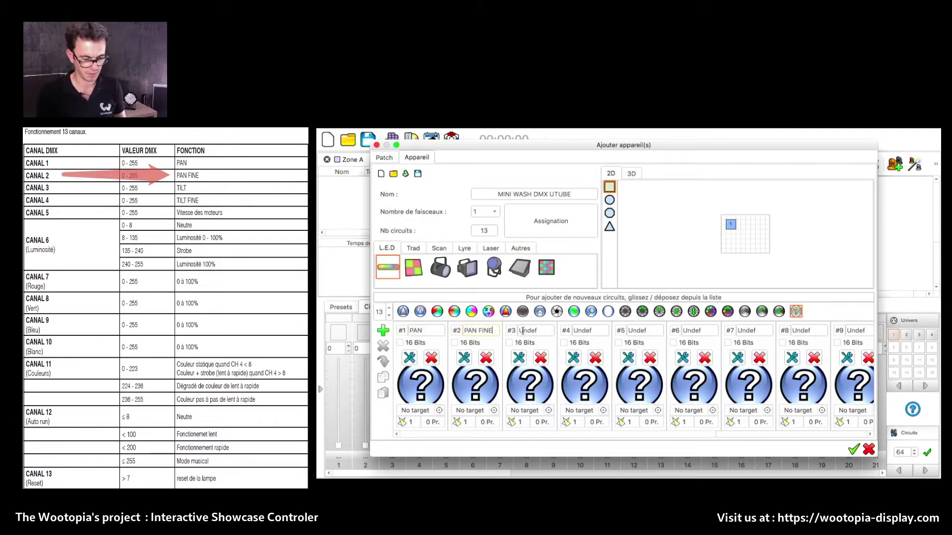
pyautogui.click(539, 330)
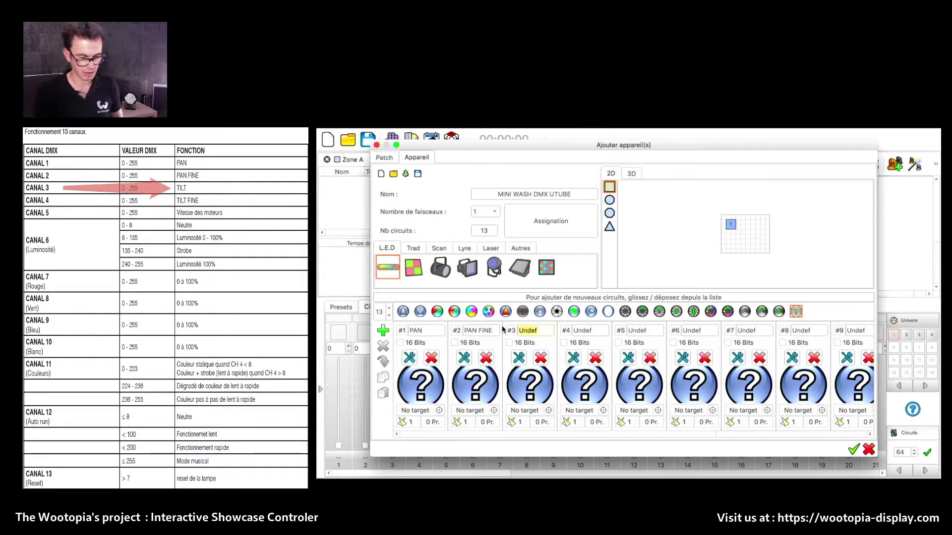
pyautogui.write('TILT')
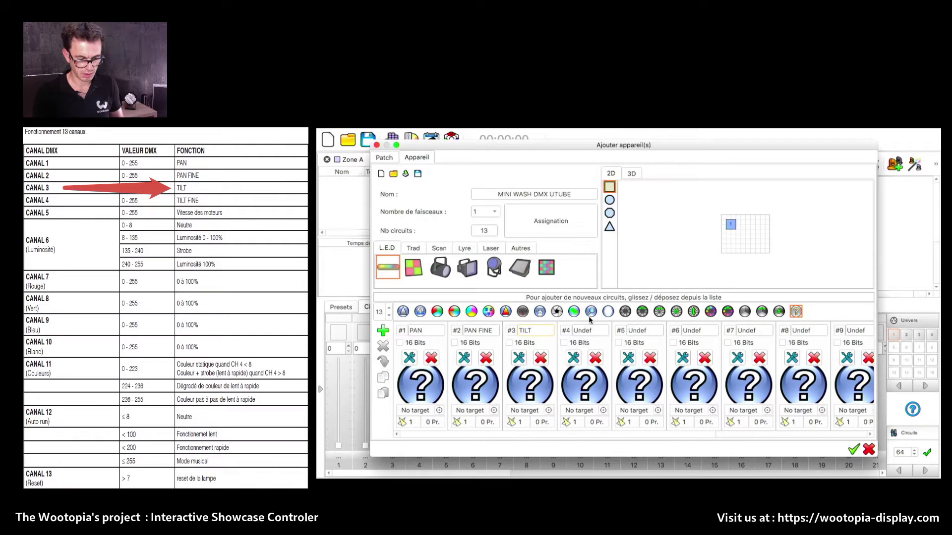
pyautogui.press('Tab')
pyautogui.write('TILT FINE')
pyautogui.press('Tab')
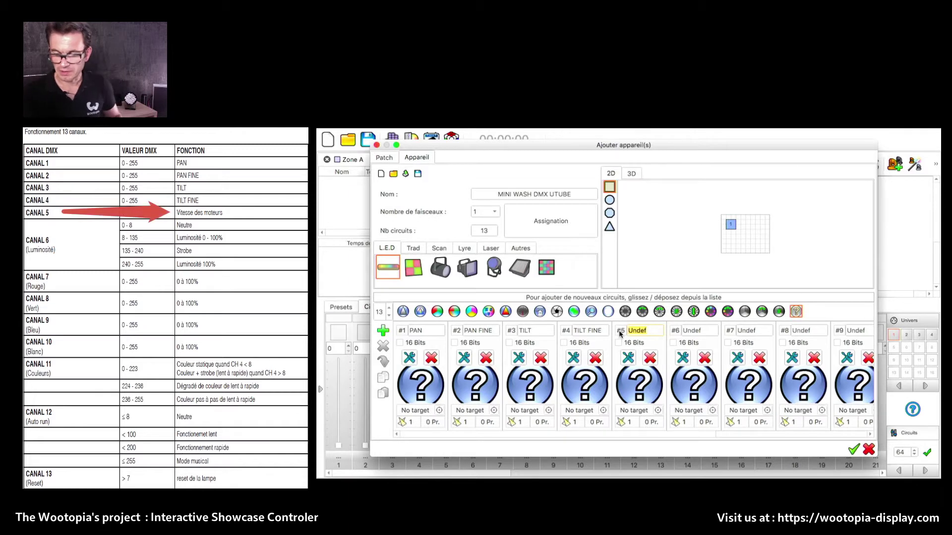
# - Name channel 5 VITESSE and channel 6 LUMINOSITE
pyautogui.write('VITESSE')
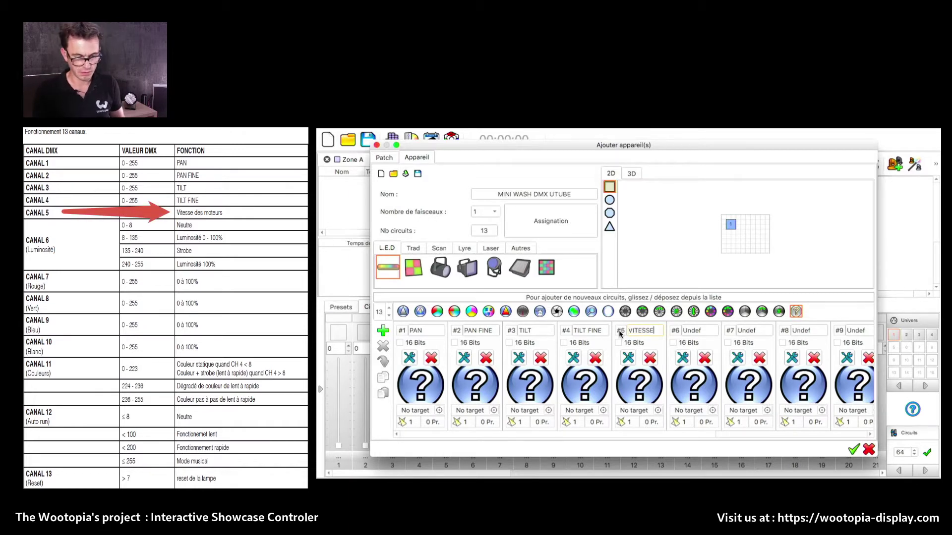
pyautogui.press('BackSpace')
pyautogui.press('Tab')
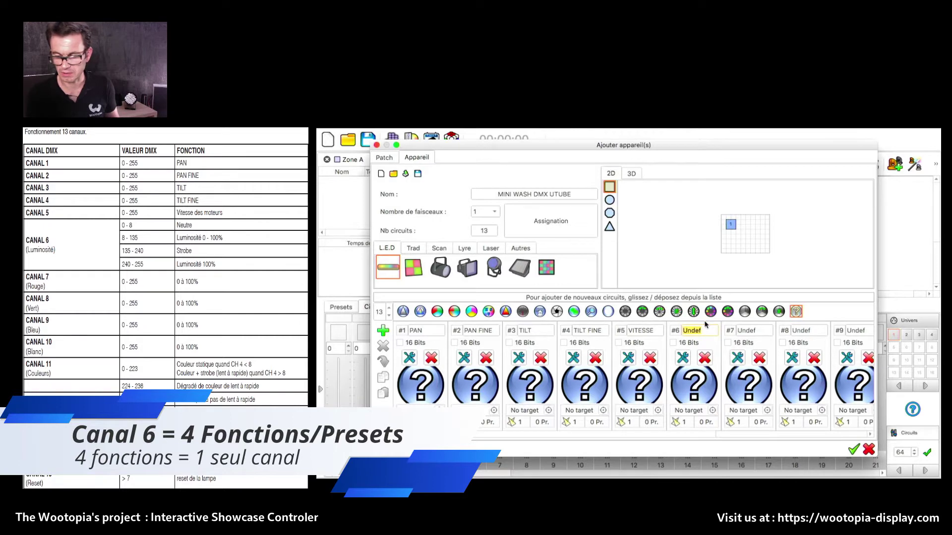
pyautogui.write('LUMINO')
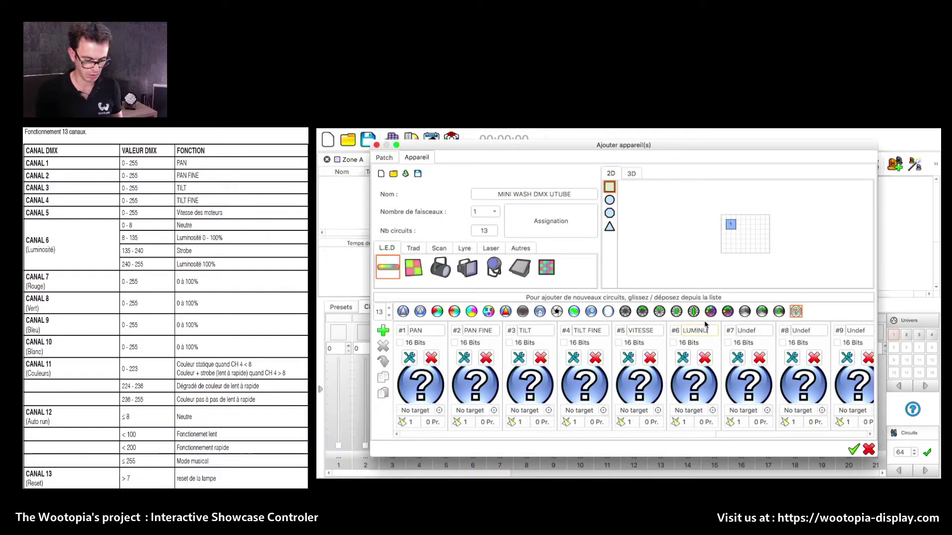
pyautogui.write('SITE')
pyautogui.press('Tab')
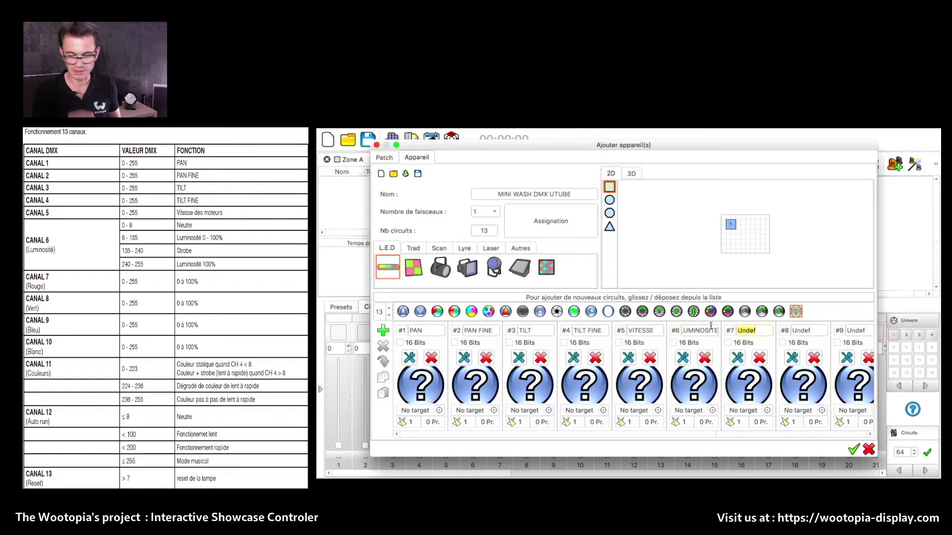
# - Name channels 7 to 10 ROUGE, VERT, BLEU and BLANC
pyautogui.write('ROUGE')
pyautogui.press('Tab')
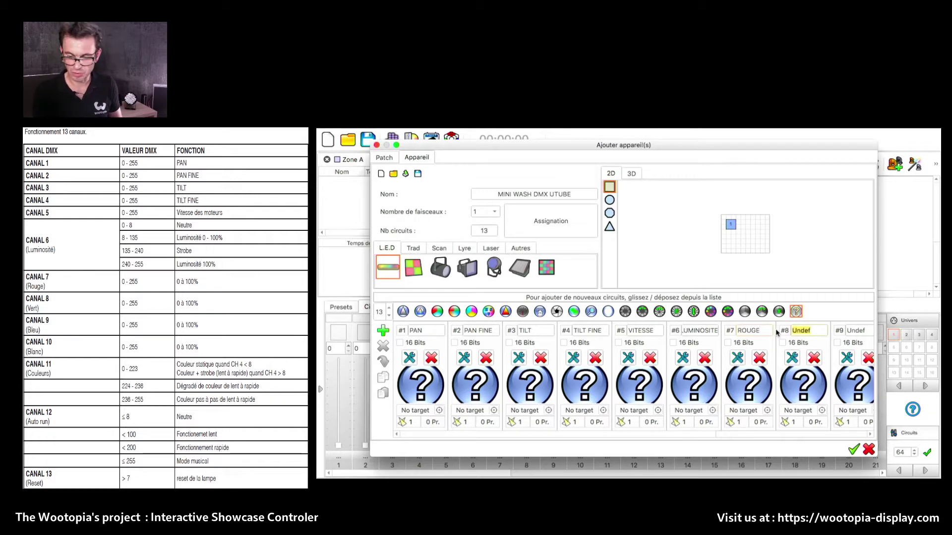
pyautogui.write('VERT')
pyautogui.press('Tab')
pyautogui.write('BLEU')
pyautogui.hscroll(5, 750, 404)
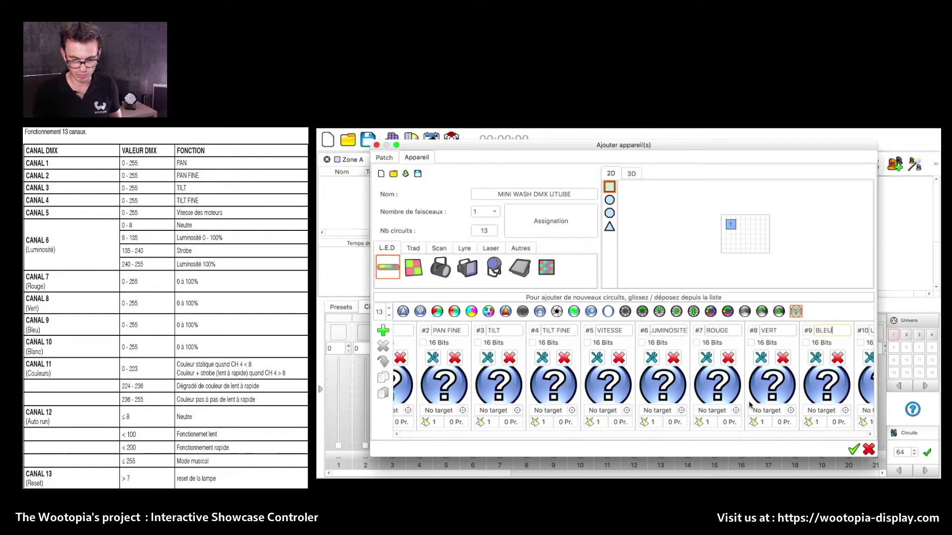
pyautogui.hscroll(3, 750, 404)
pyautogui.press('Tab')
pyautogui.write('BLANC')
# - Name channels 11 to 13 COULEURS, AUTO RUN and RESET
pyautogui.press('Tab')
pyautogui.write('COULEURS')
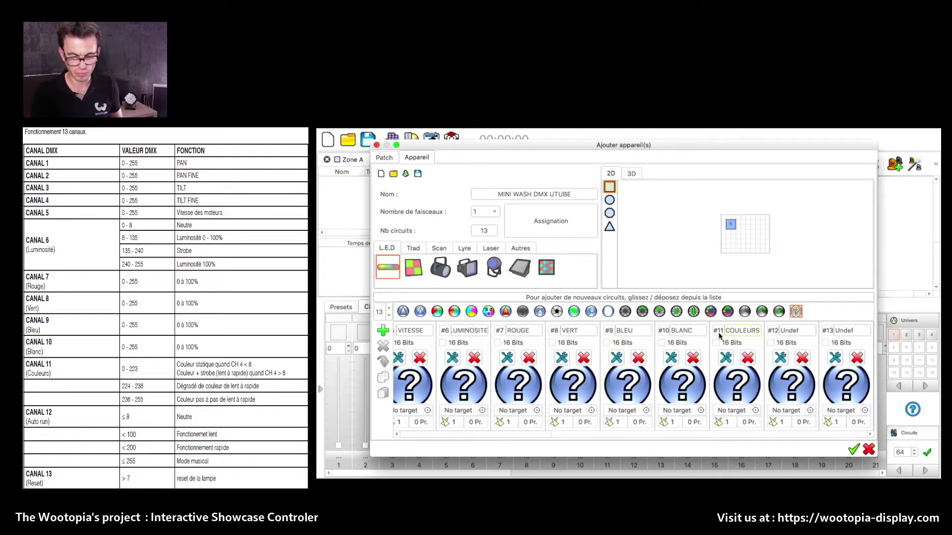
pyautogui.press('Tab')
pyautogui.write('AUTO RUN')
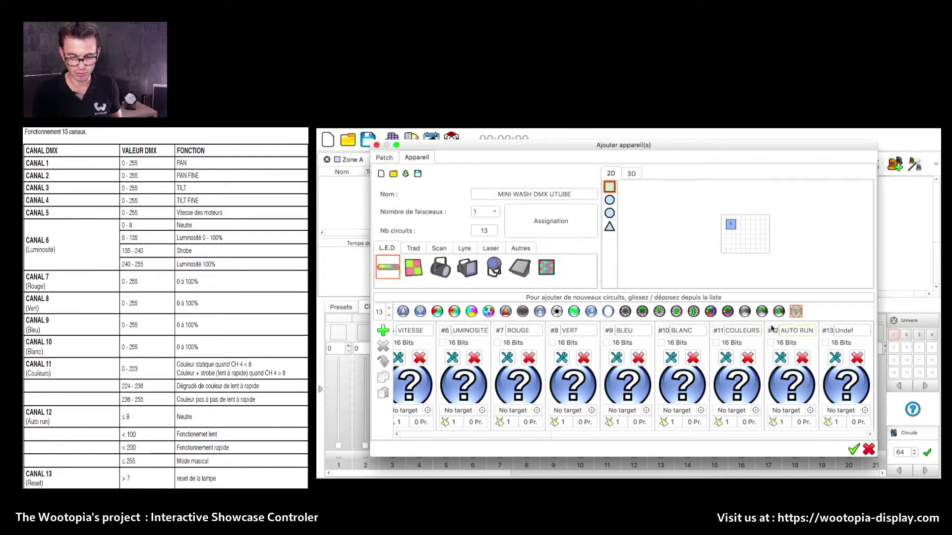
pyautogui.press('Tab')
pyautogui.write('RESET')
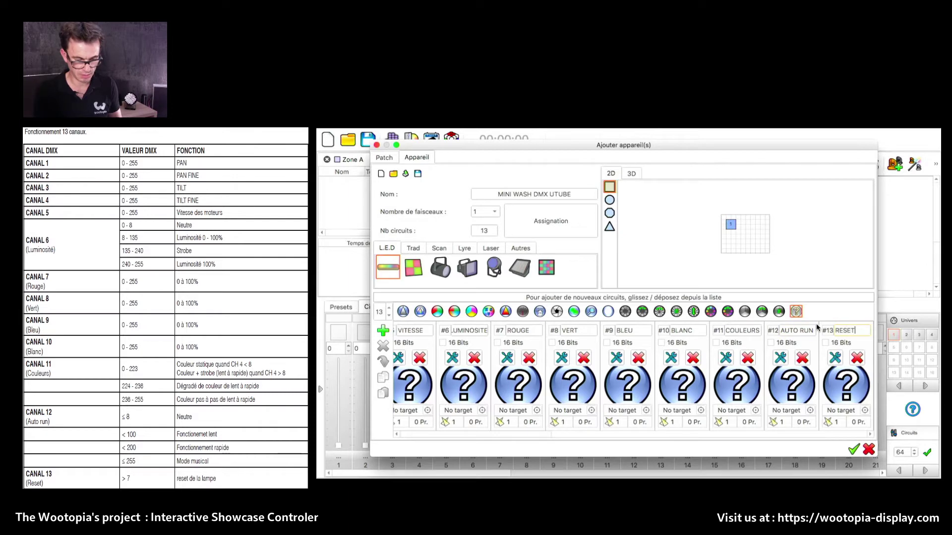
pyautogui.hscroll(-5, 460, 366)
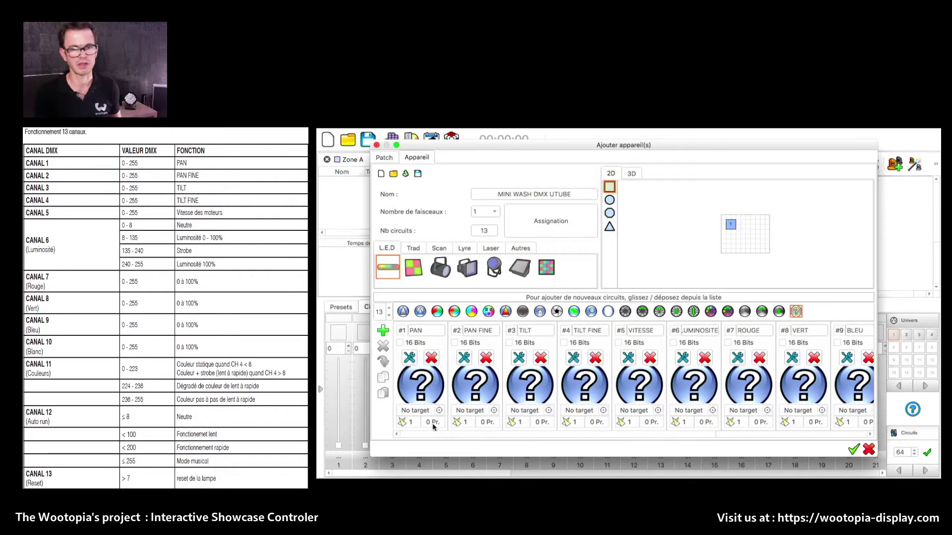
# - Save the fixture profile under the file name MINI WASH DMX 13CH
pyautogui.click(398, 175)
pyautogui.press('Right')
pyautogui.press('BackSpace')
pyautogui.press('BackSpace')
pyautogui.press('BackSpace')
pyautogui.press('BackSpace')
pyautogui.press('BackSpace')
pyautogui.write('TEST')
pyautogui.press('Return')
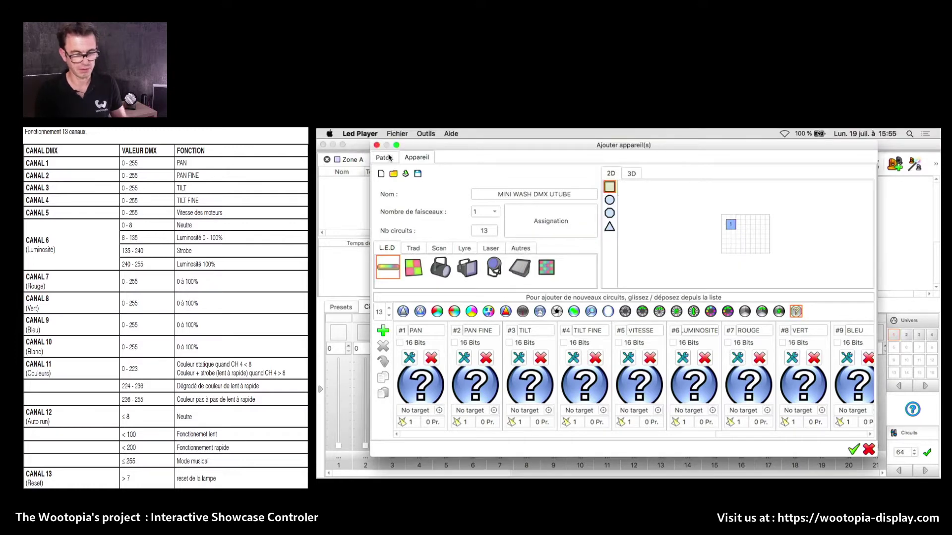
# - Patch one copy of the current fixture on DMX universe 1 at address 1 and accept the patch
pyautogui.click(385, 157)
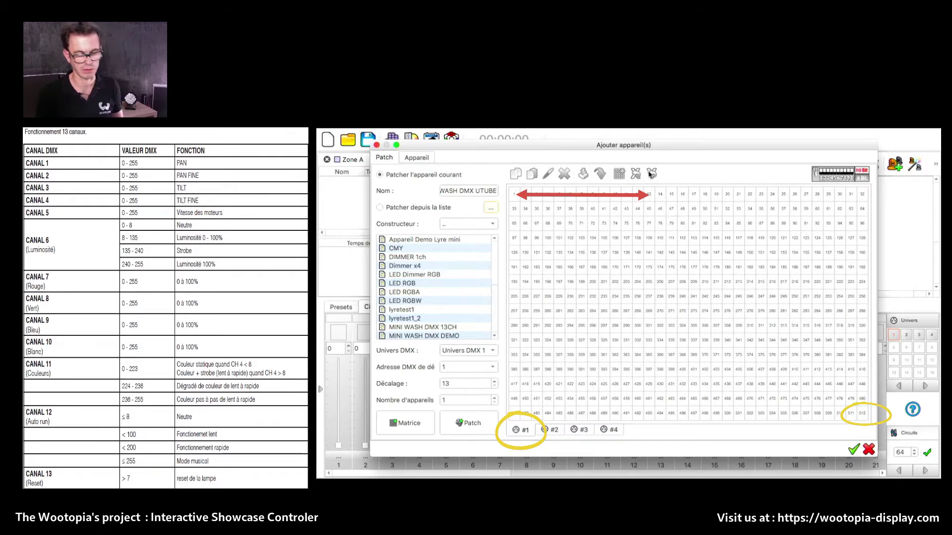
pyautogui.click(452, 423)
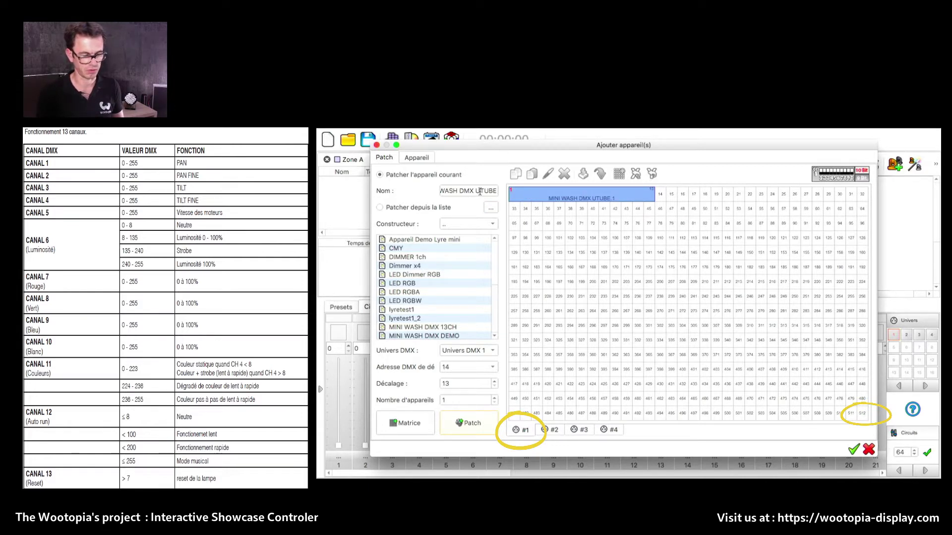
pyautogui.click(854, 450)
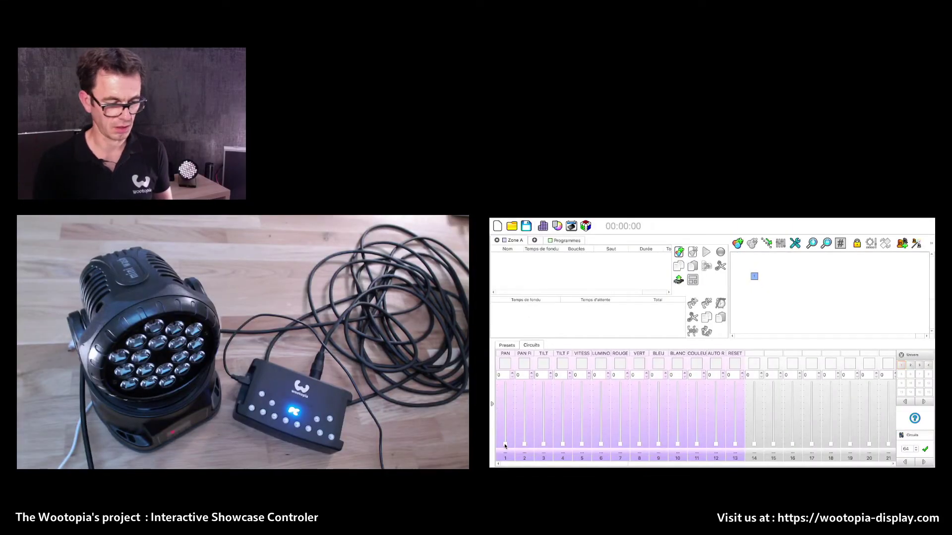
# - Test the head movement by raising the PAN fader to about 78 and the TILT fader to about 18
pyautogui.moveTo(505, 444)
pyautogui.mouseDown()
pyautogui.moveTo(507, 387)
pyautogui.moveTo(505, 455)
pyautogui.mouseUp()
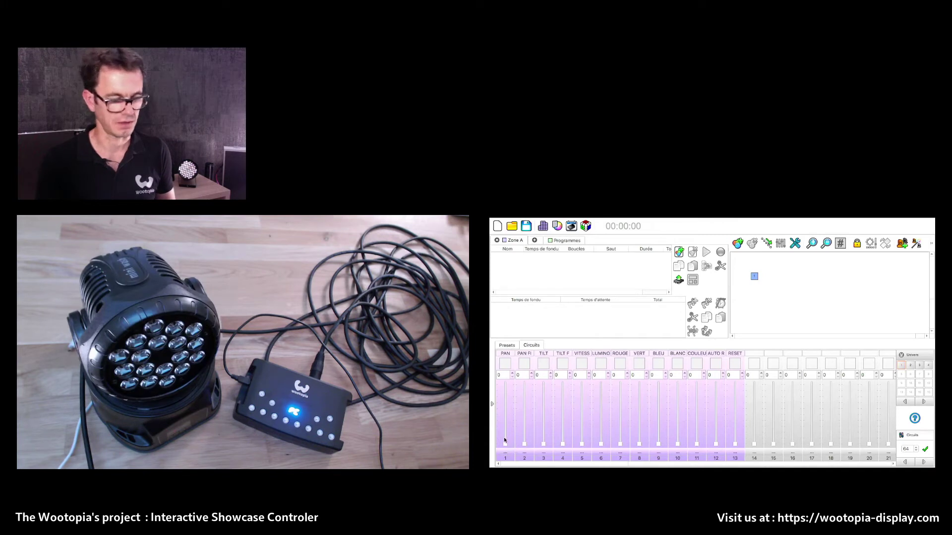
pyautogui.moveTo(506, 444); pyautogui.dragTo(505, 425)
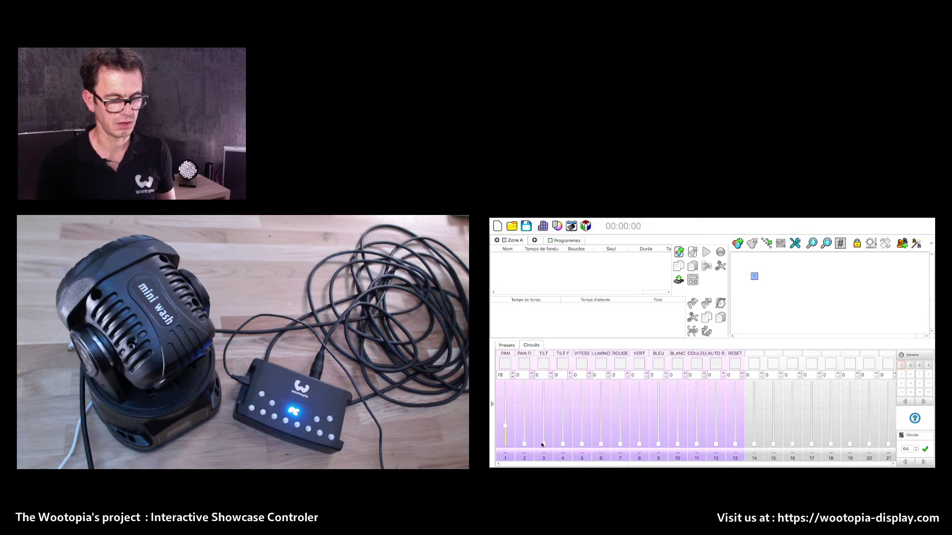
pyautogui.moveTo(542, 444)
pyautogui.mouseDown()
pyautogui.moveTo(543, 403)
pyautogui.moveTo(546, 439)
pyautogui.mouseUp()
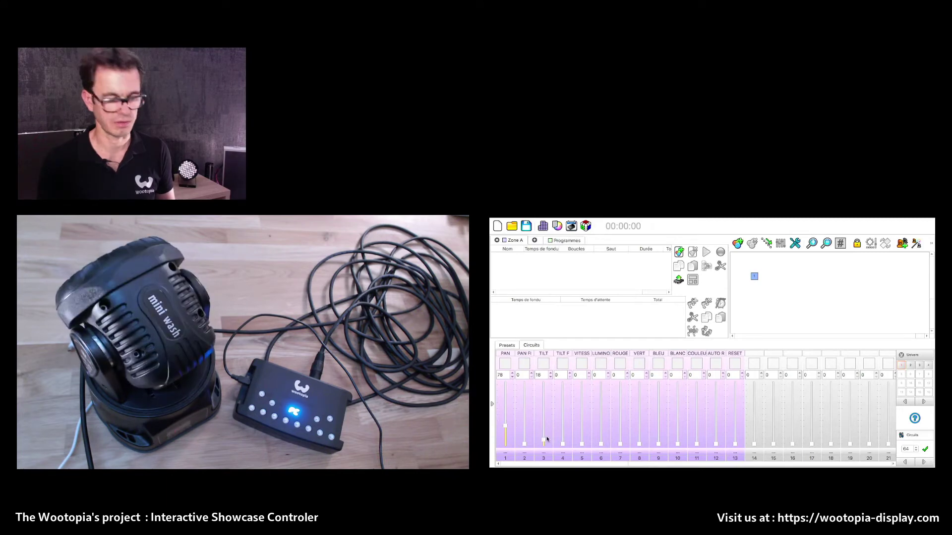
pyautogui.moveTo(562, 445)
pyautogui.mouseDown()
pyautogui.moveTo(563, 382)
pyautogui.moveTo(561, 443)
pyautogui.moveTo(552, 392)
pyautogui.moveTo(559, 451)
pyautogui.mouseUp()
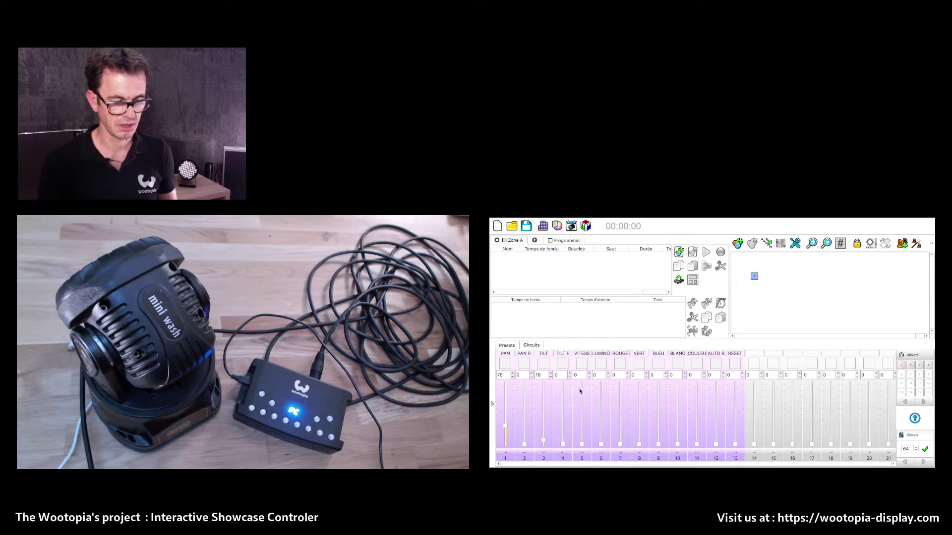
# - Test the motor speed with VITESSE at 239 and PAN at 234, ending with VITESSE at 217 and PAN at 53
pyautogui.moveTo(581, 439); pyautogui.dragTo(583, 387)
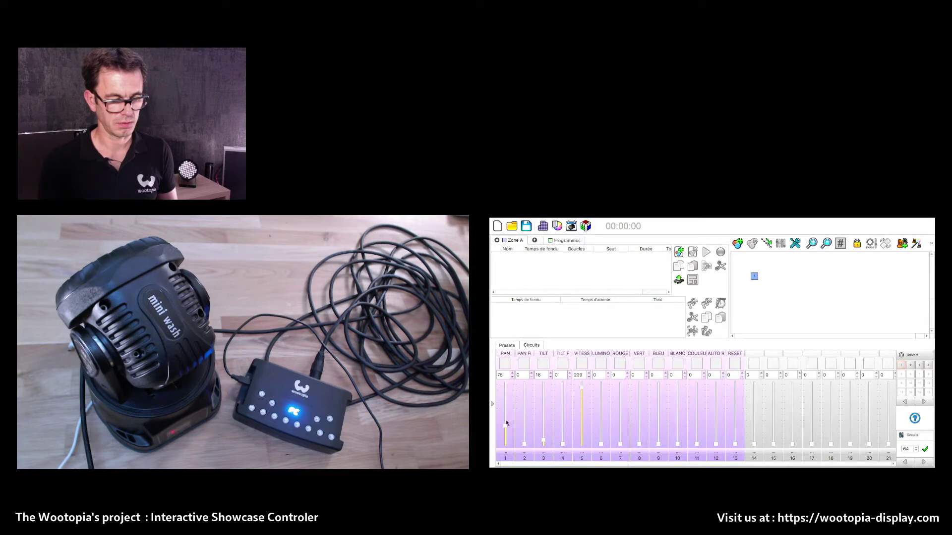
pyautogui.moveTo(505, 427); pyautogui.dragTo(516, 389)
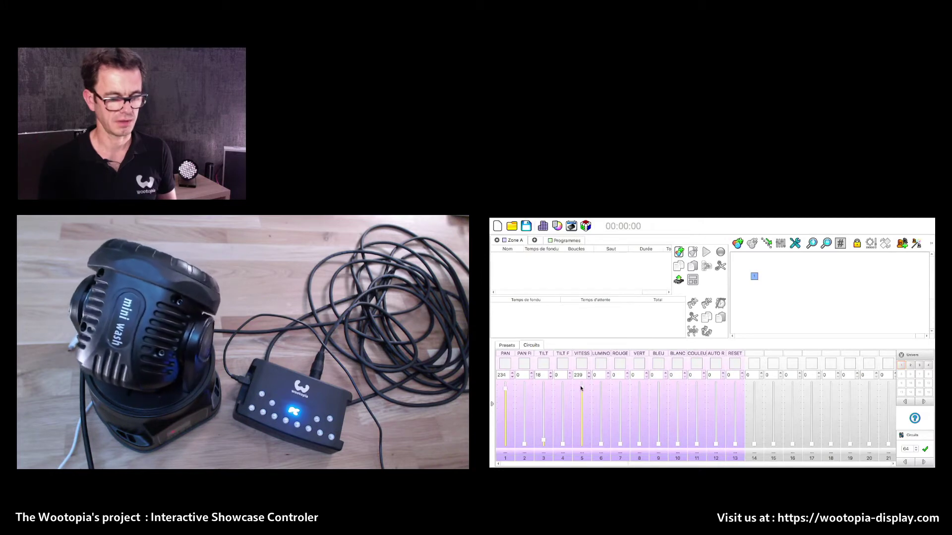
pyautogui.moveTo(581, 389); pyautogui.dragTo(581, 393)
pyautogui.moveTo(506, 389); pyautogui.dragTo(506, 432)
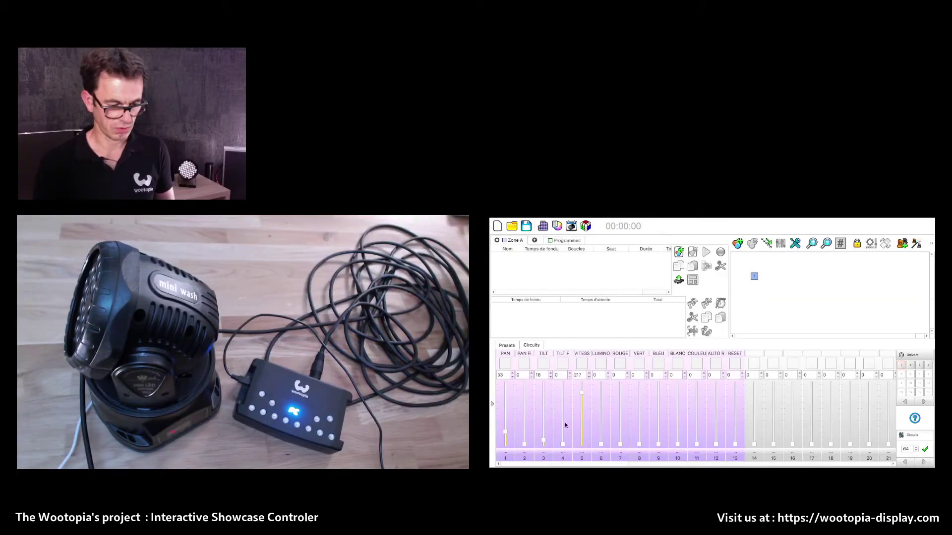
# - Light the fixture by raising LUMINOSITE to about 204, ROUGE to 255 and VERT to about 193
pyautogui.moveTo(601, 444); pyautogui.dragTo(601, 412)
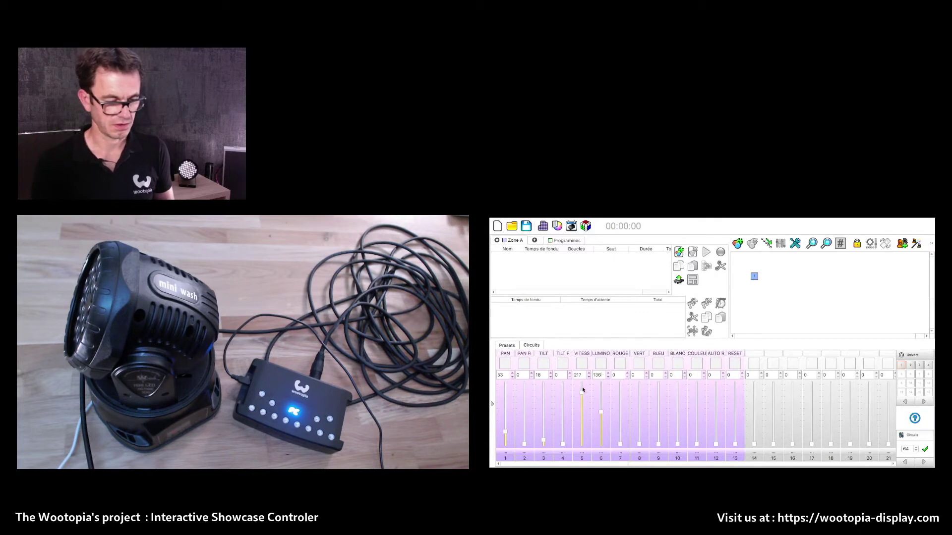
pyautogui.moveTo(620, 439); pyautogui.dragTo(620, 384)
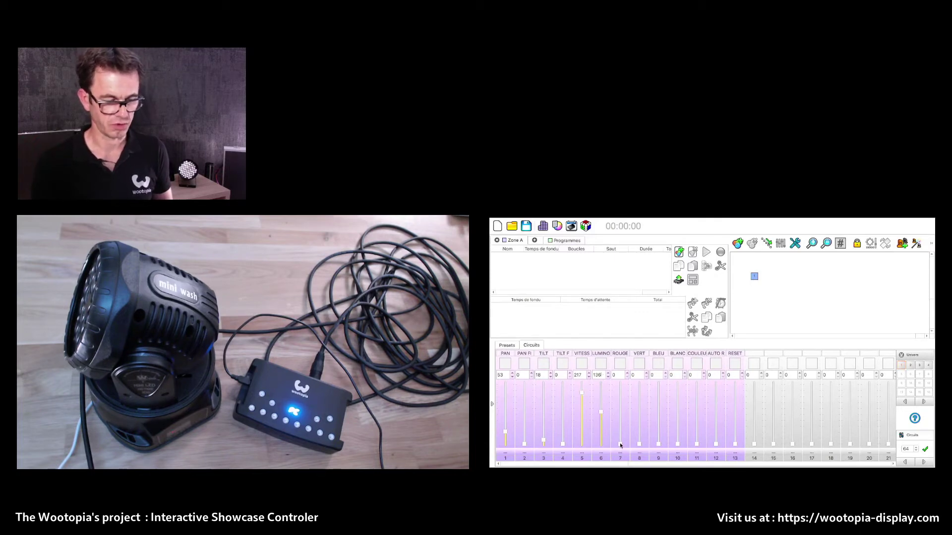
pyautogui.moveTo(639, 443); pyautogui.dragTo(639, 397)
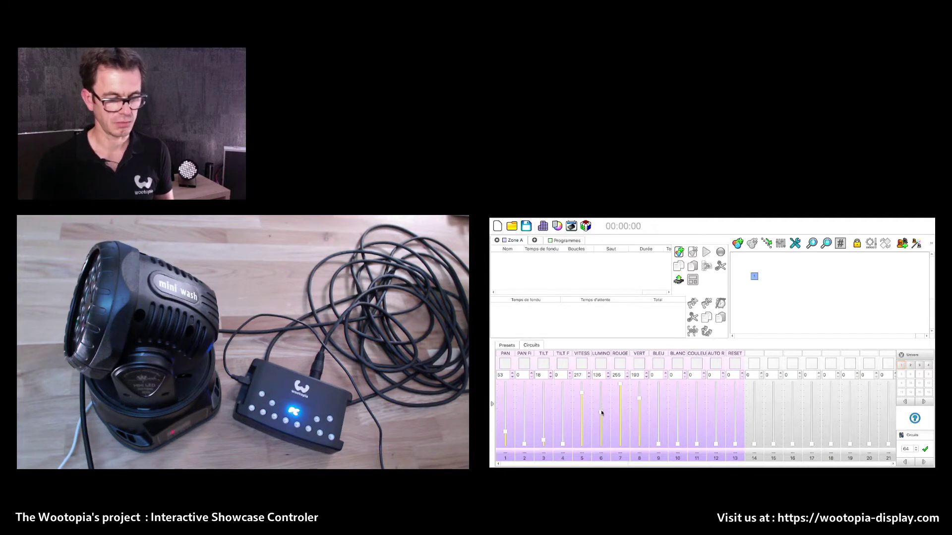
pyautogui.scroll(-3, 600, 409)
pyautogui.moveTo(601, 409); pyautogui.dragTo(601, 401)
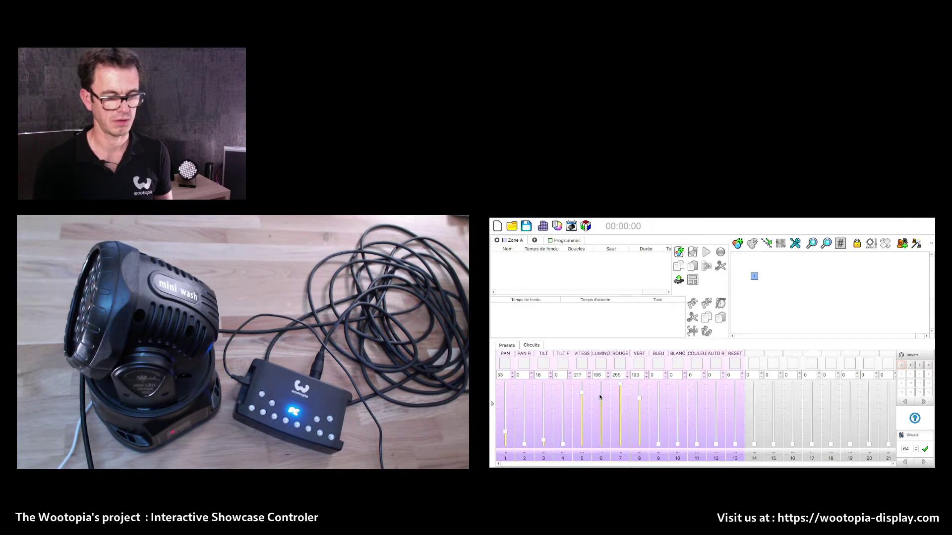
pyautogui.moveTo(600, 397); pyautogui.dragTo(600, 395)
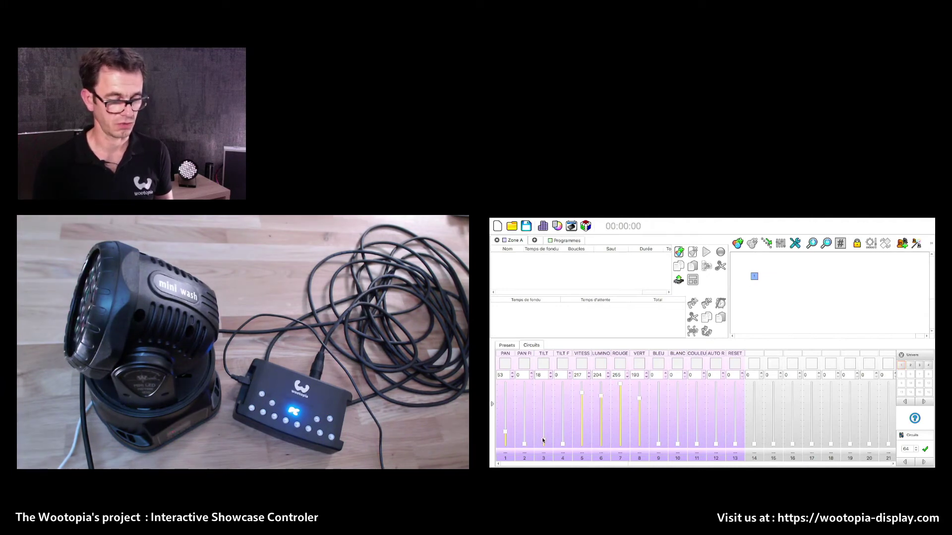
# - Tilt the head through TILT values of about 56 and 78, ending at about 38
pyautogui.moveTo(543, 441); pyautogui.dragTo(544, 432)
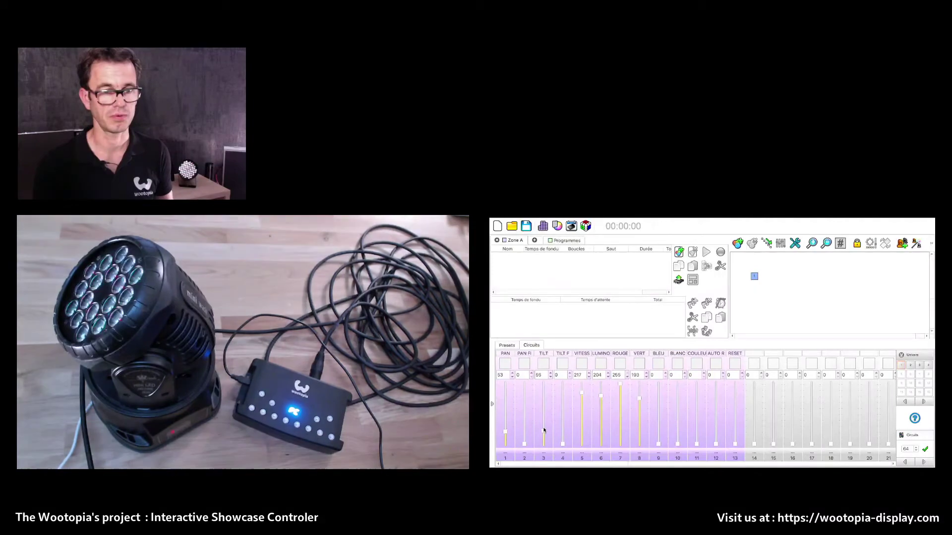
pyautogui.moveTo(544, 431); pyautogui.dragTo(544, 425)
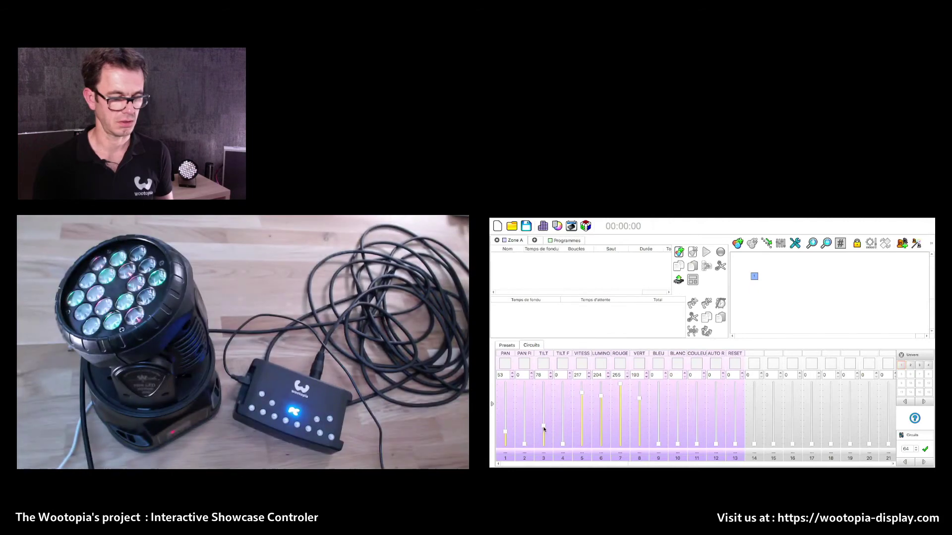
pyautogui.moveTo(544, 428); pyautogui.dragTo(545, 434)
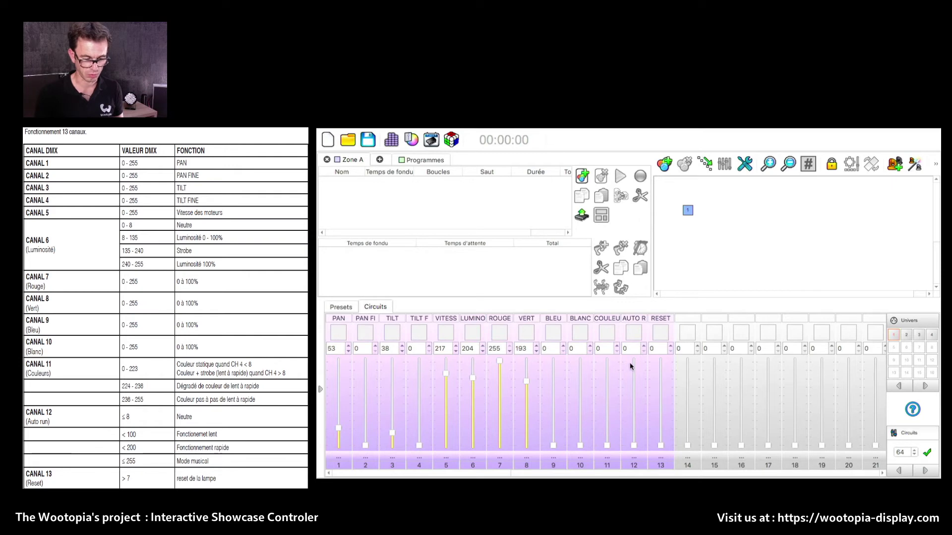
# - Test the musical auto-run mode by setting AUTO RUN to 201 and raising it gradually to about 252
pyautogui.press('BackSpace')
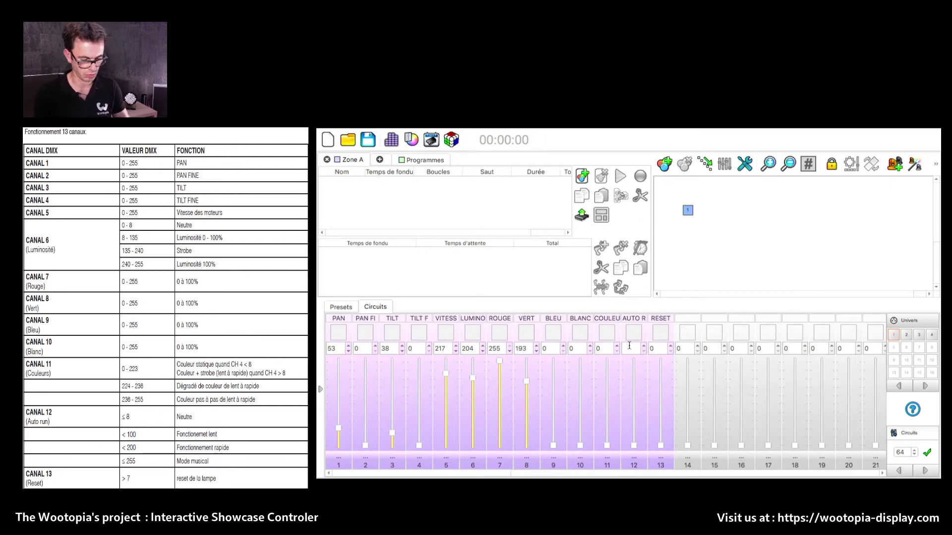
pyautogui.write('201')
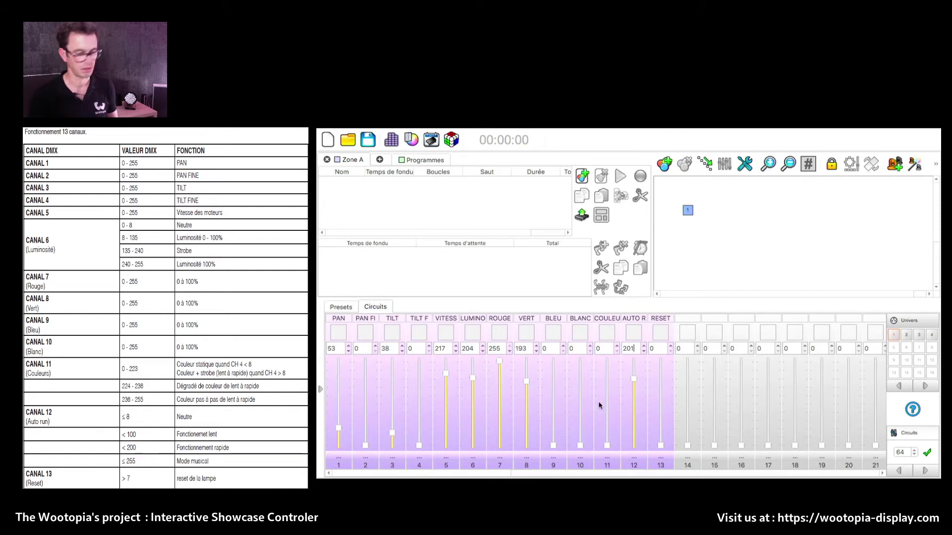
pyautogui.moveTo(635, 383); pyautogui.dragTo(635, 377)
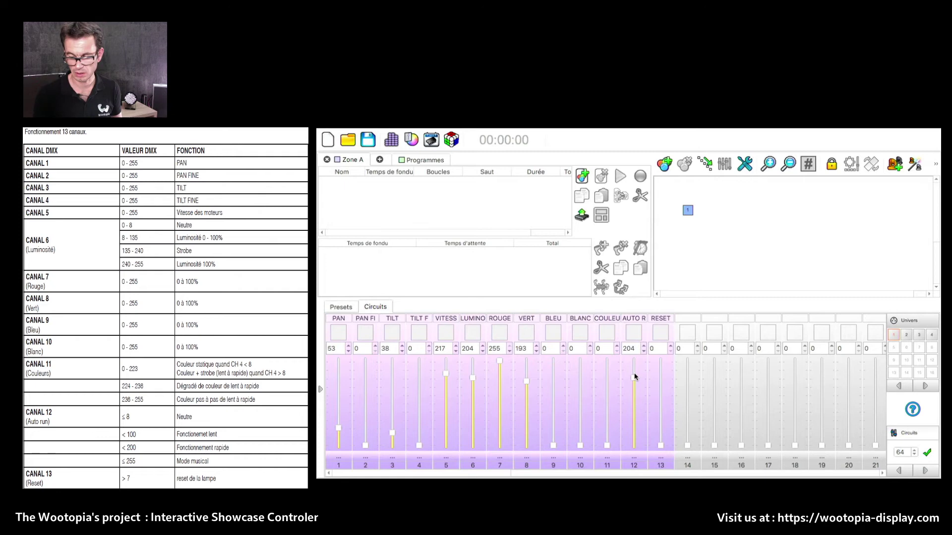
pyautogui.moveTo(635, 377); pyautogui.dragTo(633, 370)
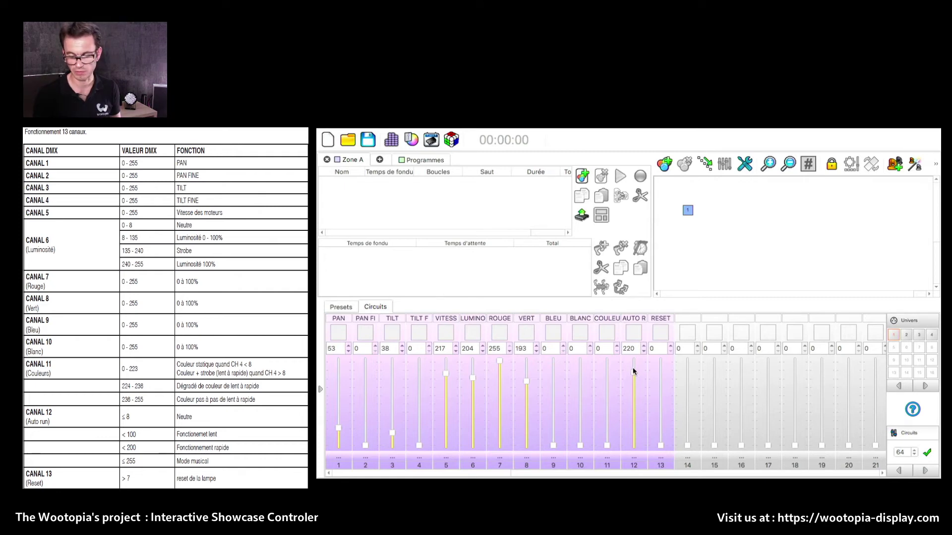
pyautogui.moveTo(633, 371); pyautogui.dragTo(633, 360)
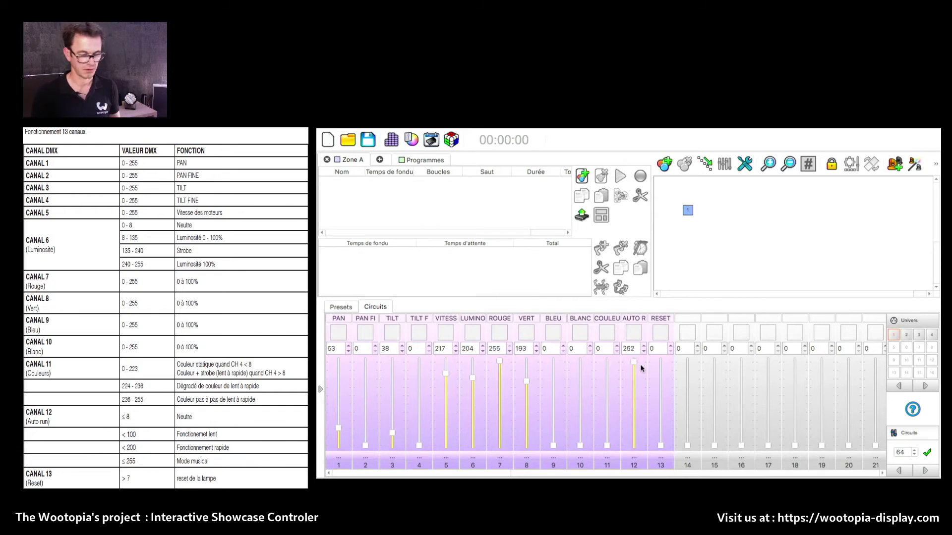
# - Lower AUTO RUN through about 226, 192 and 151 to test its speeds, ending at 0
pyautogui.moveTo(633, 366); pyautogui.dragTo(635, 369)
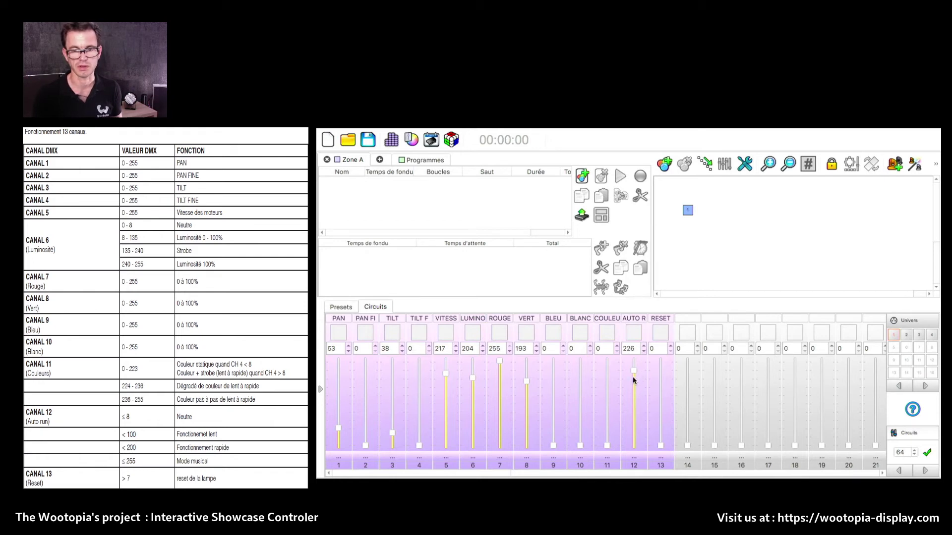
pyautogui.click(635, 373)
pyautogui.moveTo(635, 372); pyautogui.dragTo(636, 381)
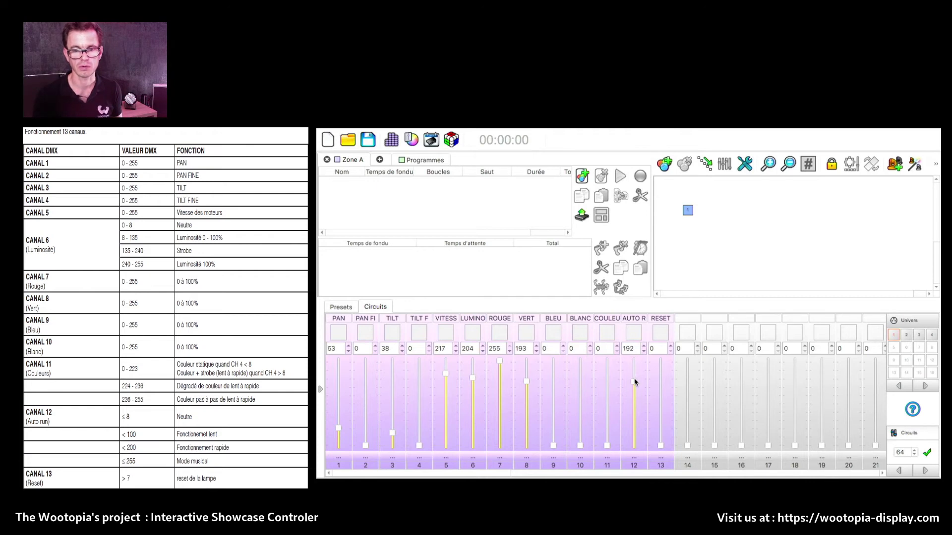
pyautogui.moveTo(635, 382); pyautogui.dragTo(634, 394)
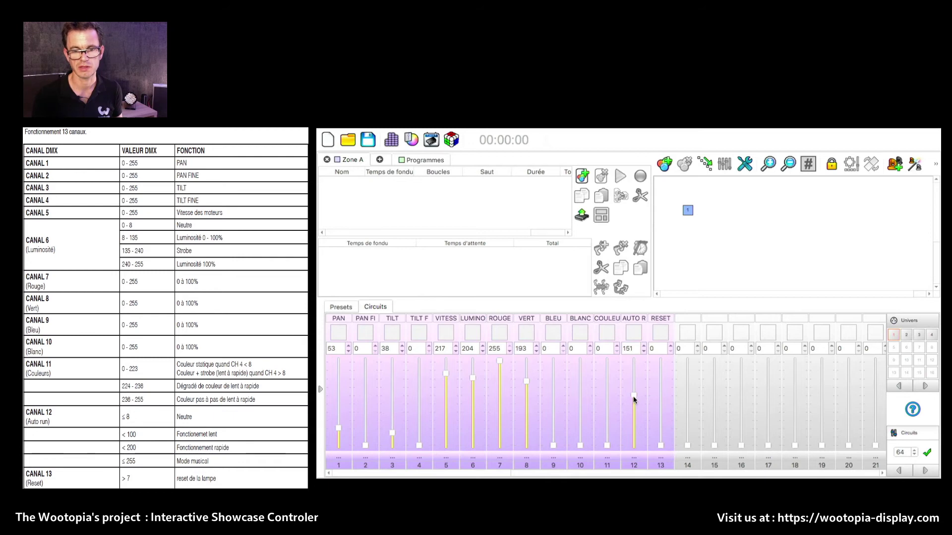
pyautogui.moveTo(633, 396); pyautogui.dragTo(629, 455)
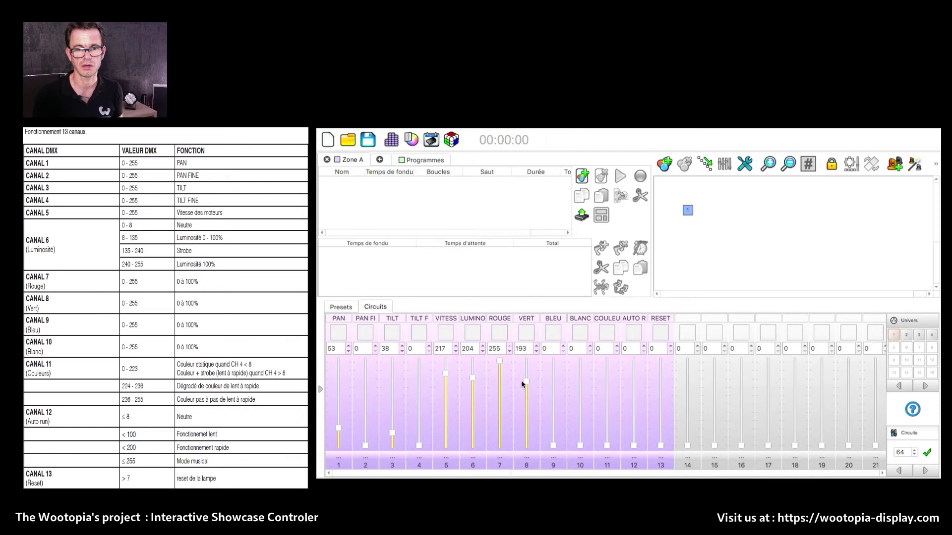
# - Switch the light to green only with ROUGE at 0, LUMINOSITE at 255 and VERT at about 139
pyautogui.moveTo(501, 361); pyautogui.dragTo(491, 458)
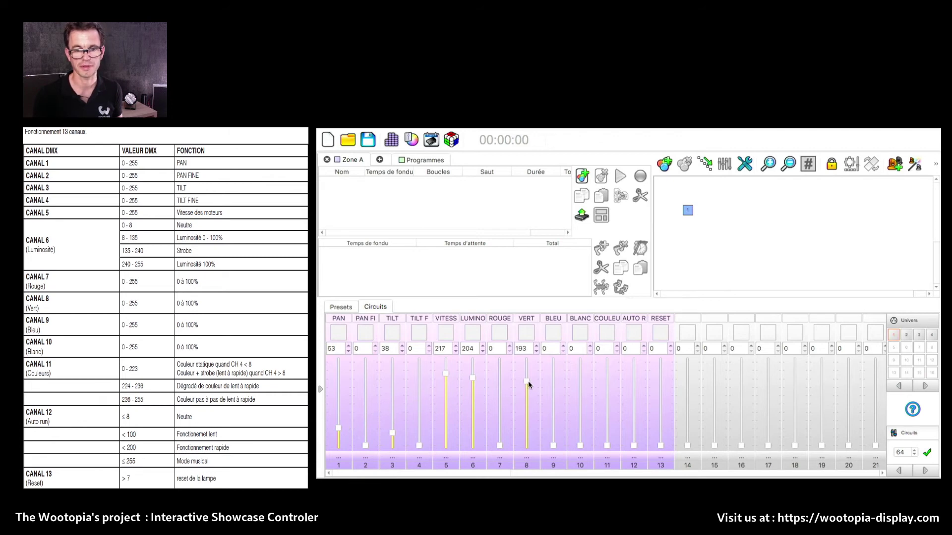
pyautogui.moveTo(527, 381); pyautogui.dragTo(528, 393)
pyautogui.moveTo(472, 367); pyautogui.dragTo(477, 342)
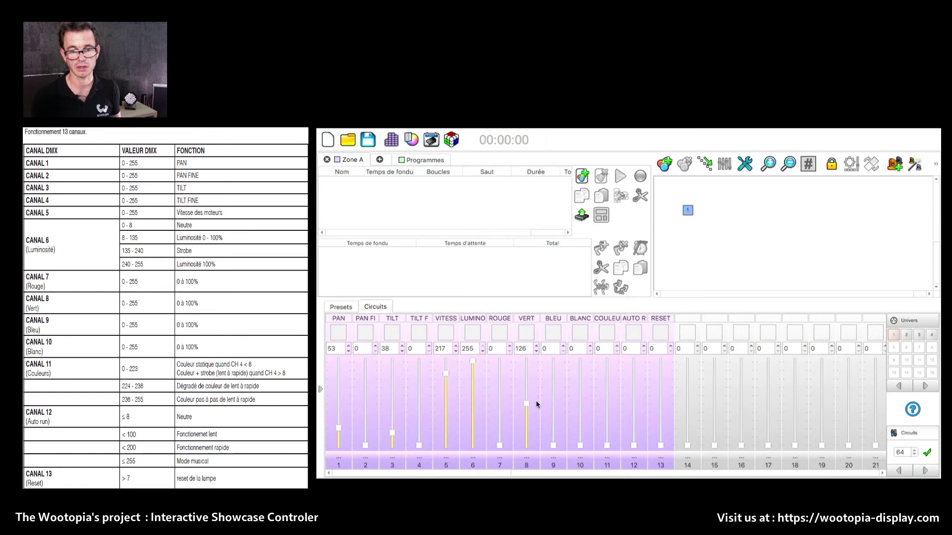
pyautogui.moveTo(525, 404); pyautogui.dragTo(536, 355)
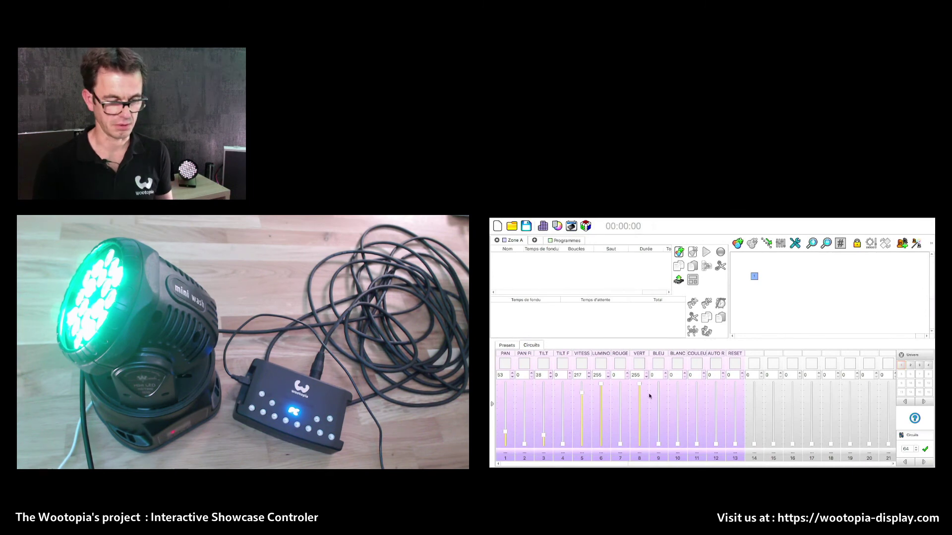
pyautogui.moveTo(639, 386); pyautogui.dragTo(642, 410)
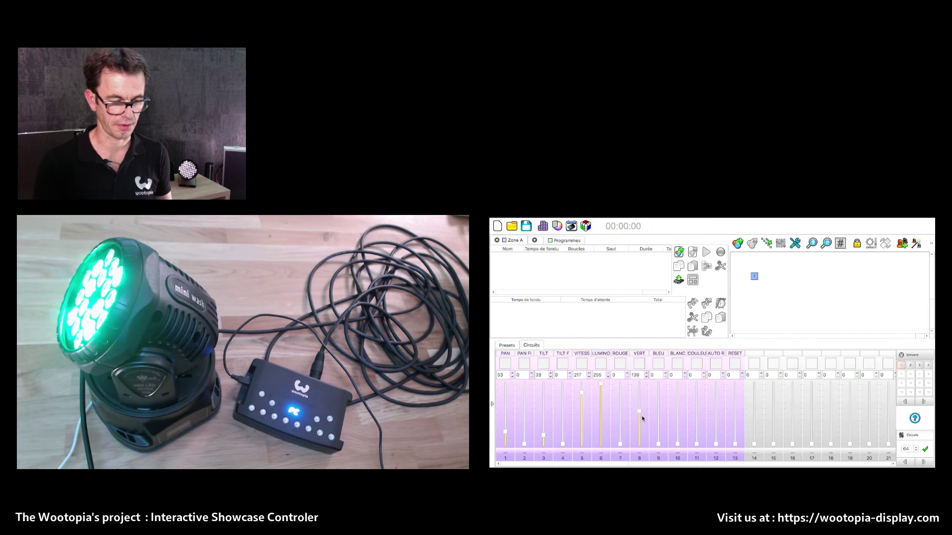
pyautogui.moveTo(601, 384)
pyautogui.mouseDown()
pyautogui.moveTo(602, 397)
pyautogui.moveTo(604, 384)
pyautogui.mouseUp()
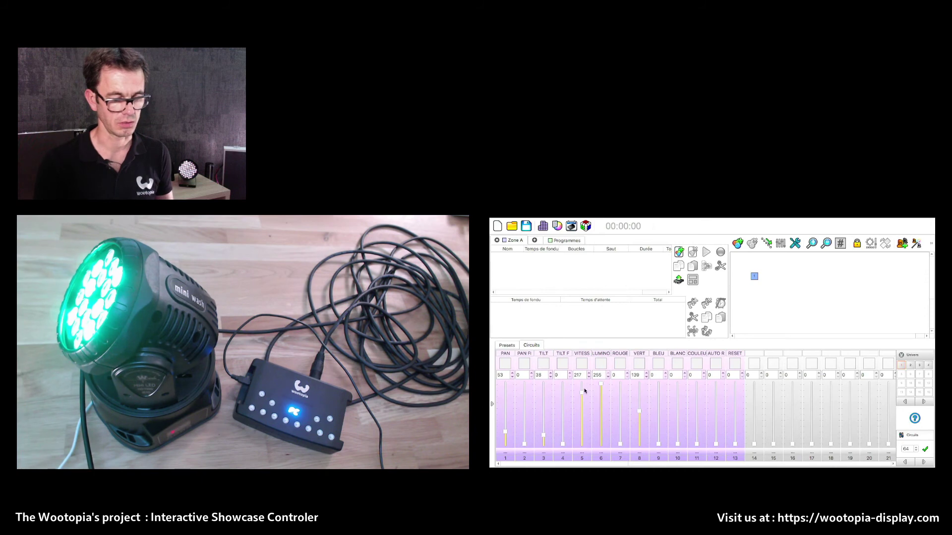
# - Compare motor speeds with VITESSE at 0 and PAN at 255, ending with VITESSE at 255 and PAN and TILT at 0
pyautogui.moveTo(582, 395); pyautogui.dragTo(581, 444)
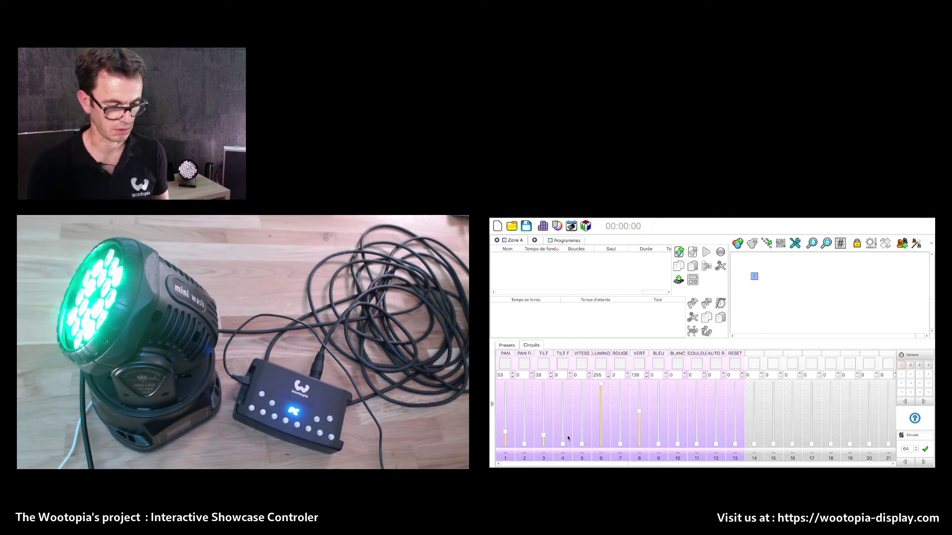
pyautogui.moveTo(505, 432); pyautogui.dragTo(503, 380)
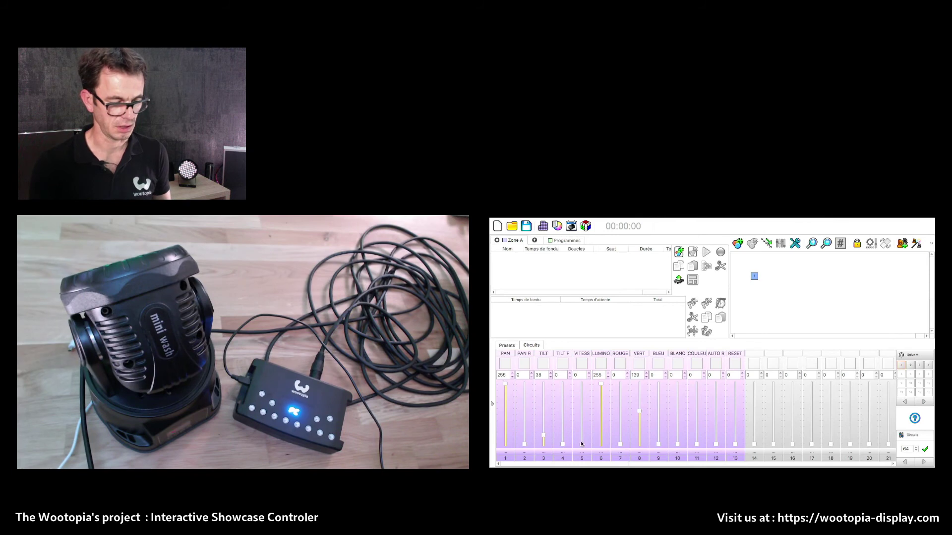
pyautogui.moveTo(582, 445); pyautogui.dragTo(580, 371)
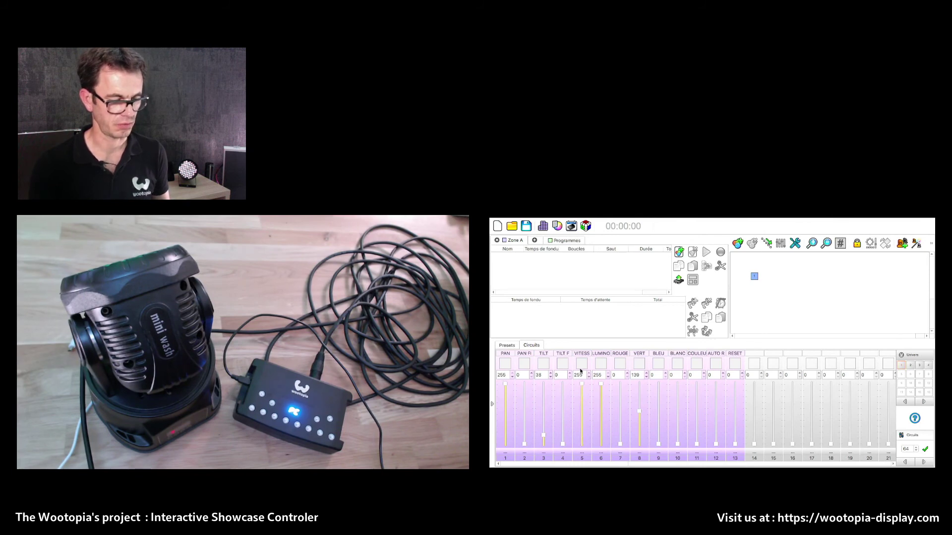
pyautogui.moveTo(506, 386); pyautogui.dragTo(507, 453)
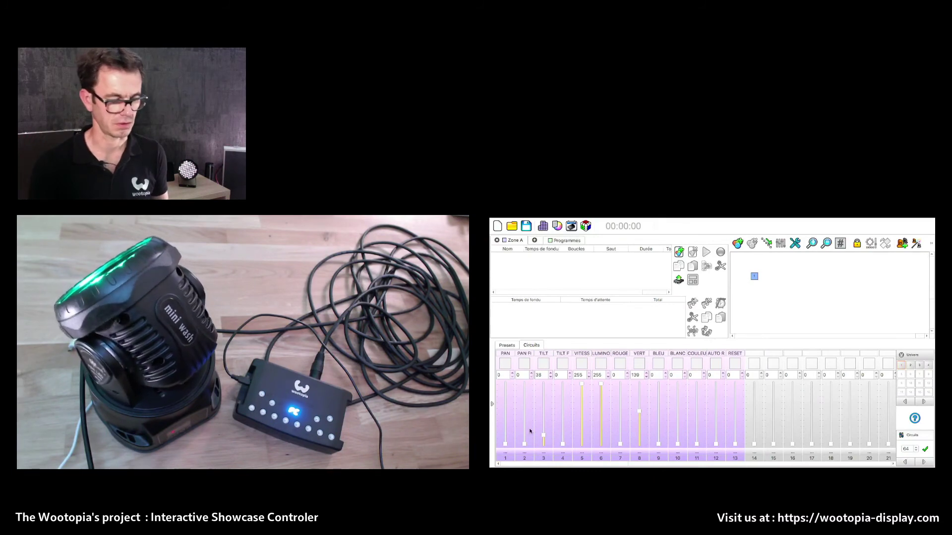
pyautogui.moveTo(543, 435); pyautogui.dragTo(544, 447)
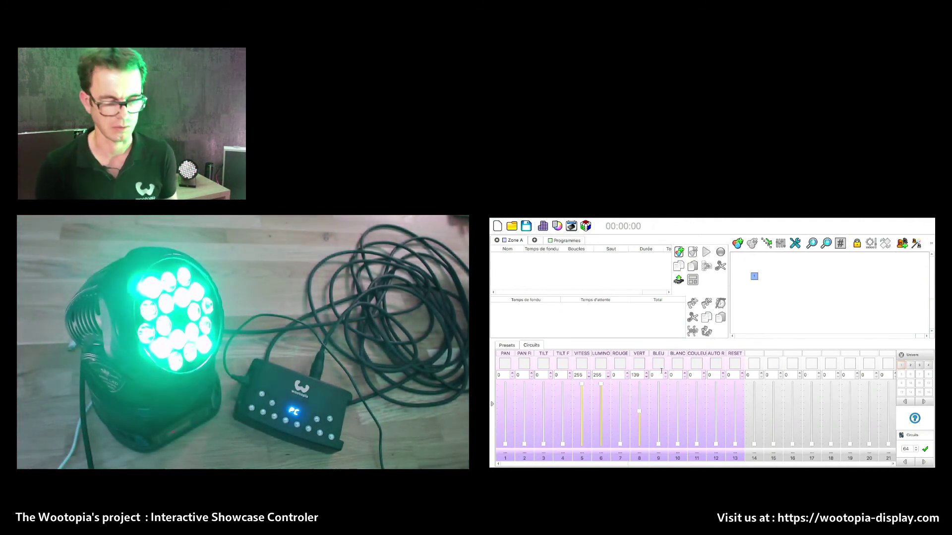
pyautogui.click(693, 373)
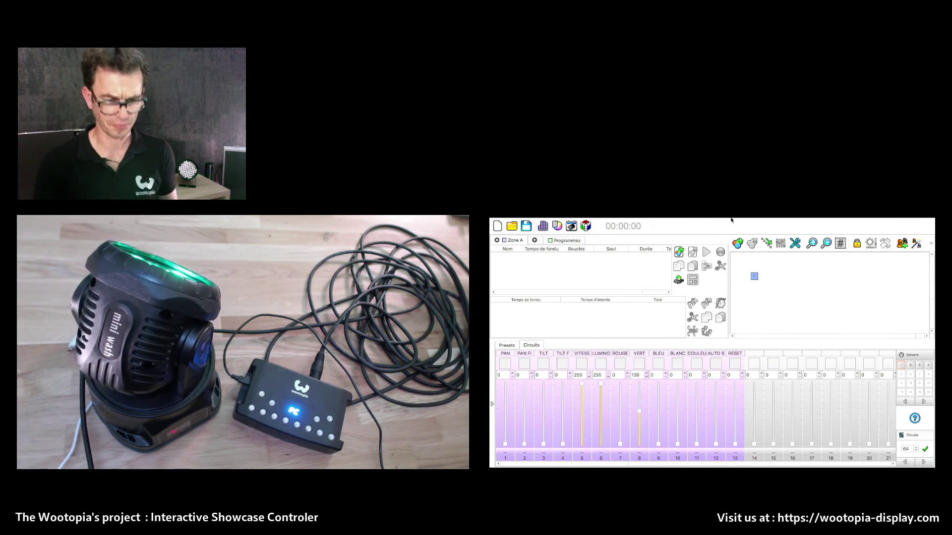
pyautogui.moveTo(730, 220)
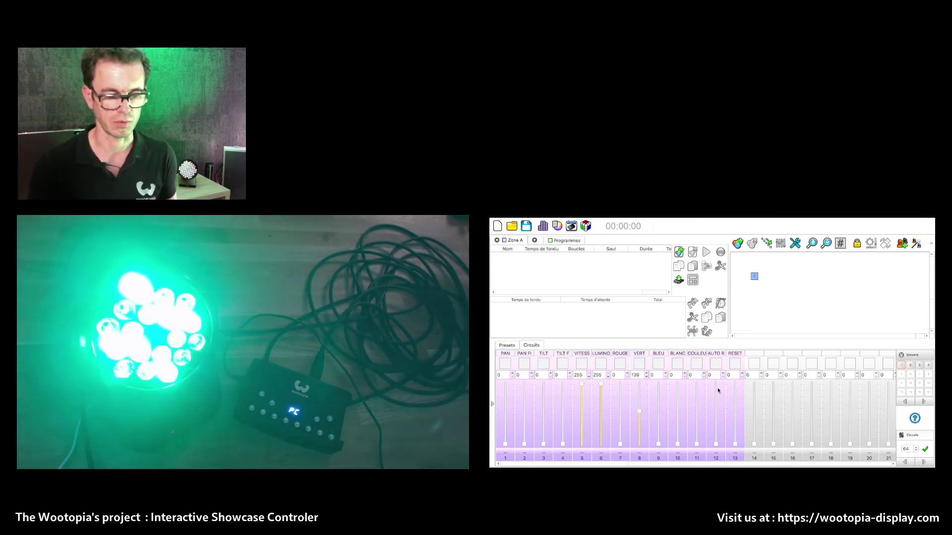
pyautogui.moveTo(698, 219)
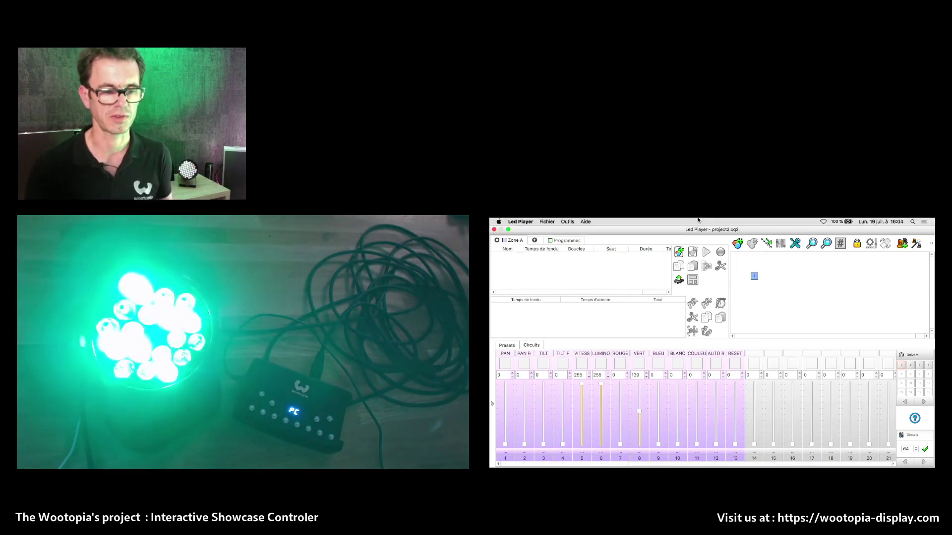